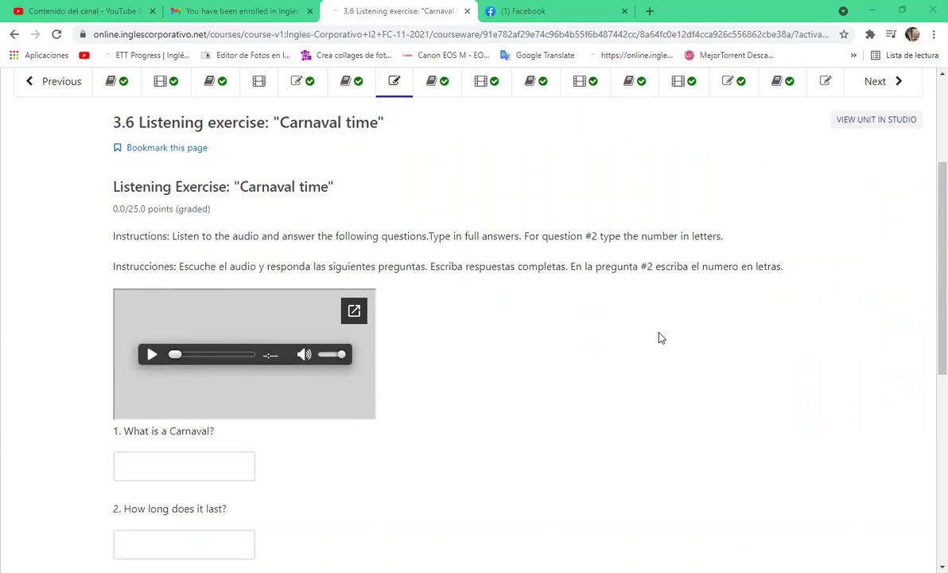
Play the "Carnaval time" audio and read through the four listening questions
click(154, 355)
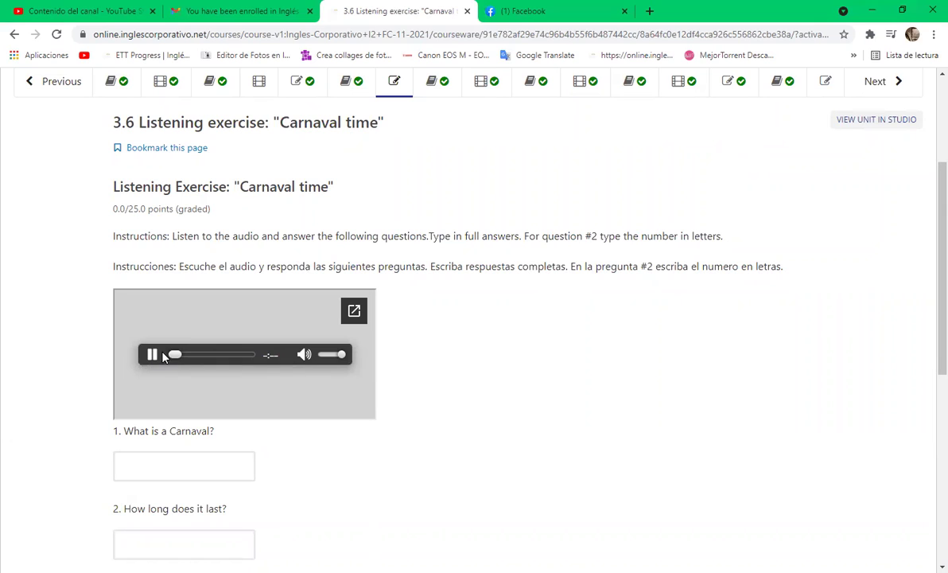
scroll(563, 406, down, 2)
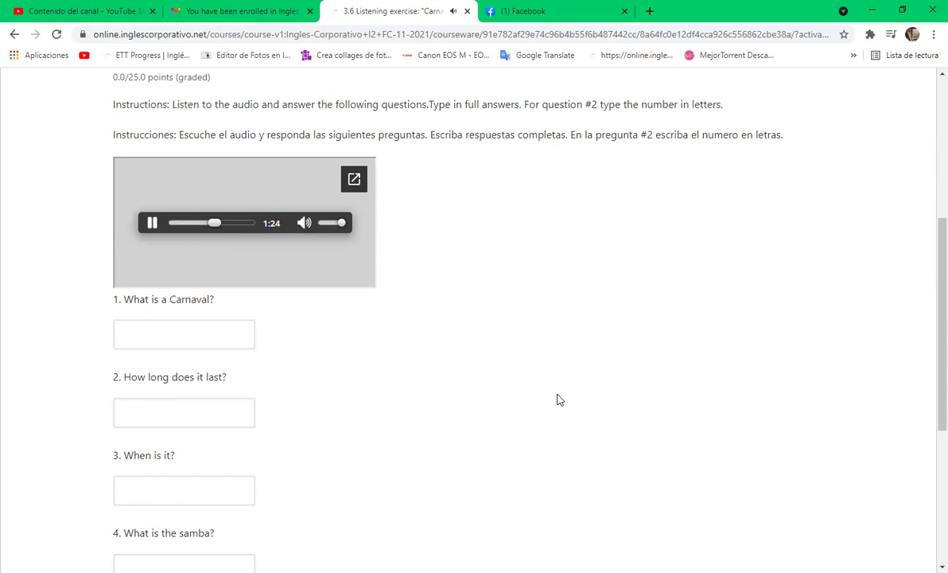
scroll(559, 399, down, 4)
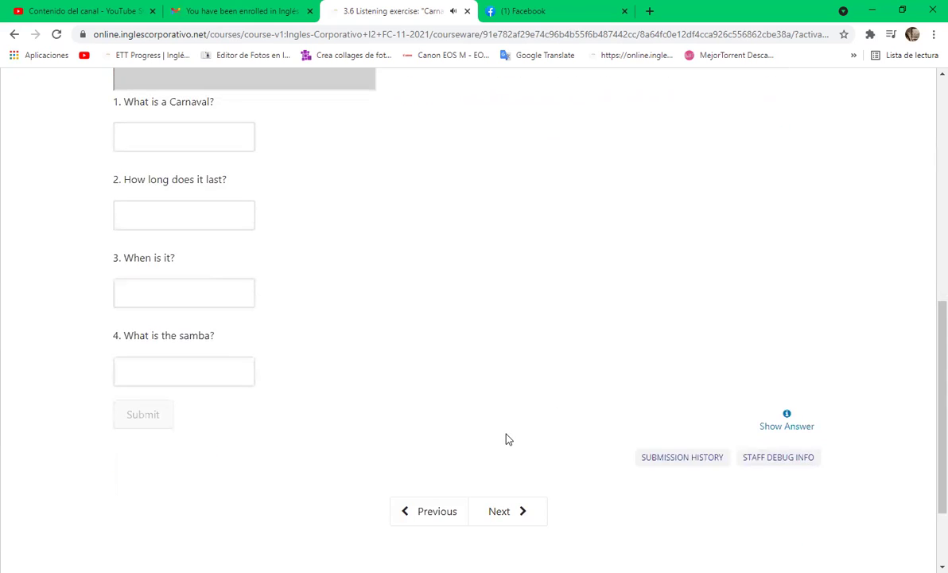
scroll(507, 439, up, 2)
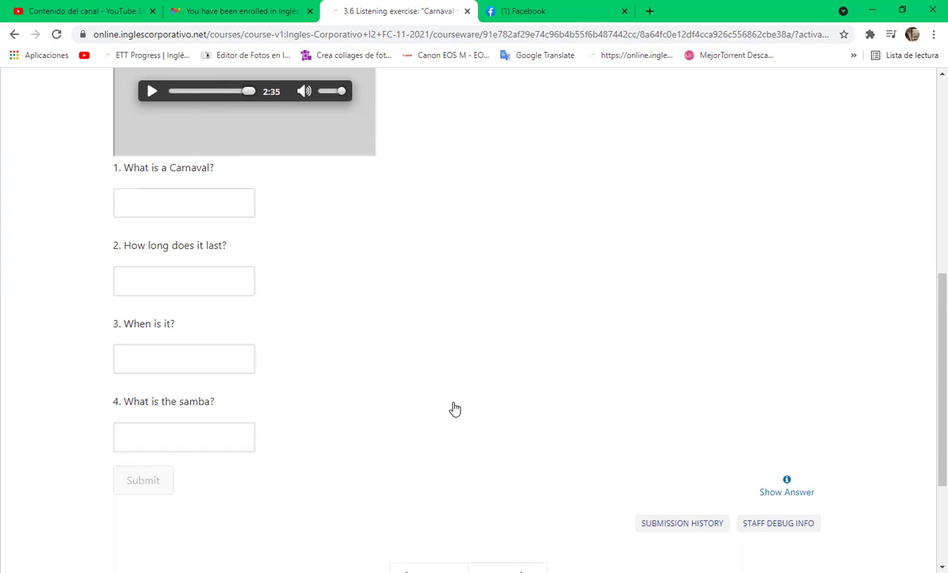
Reveal the correct answers for the "Carnaval time" listening exercise
scroll(442, 402, up, 1)
scroll(824, 541, up, 1)
scroll(823, 541, down, 2)
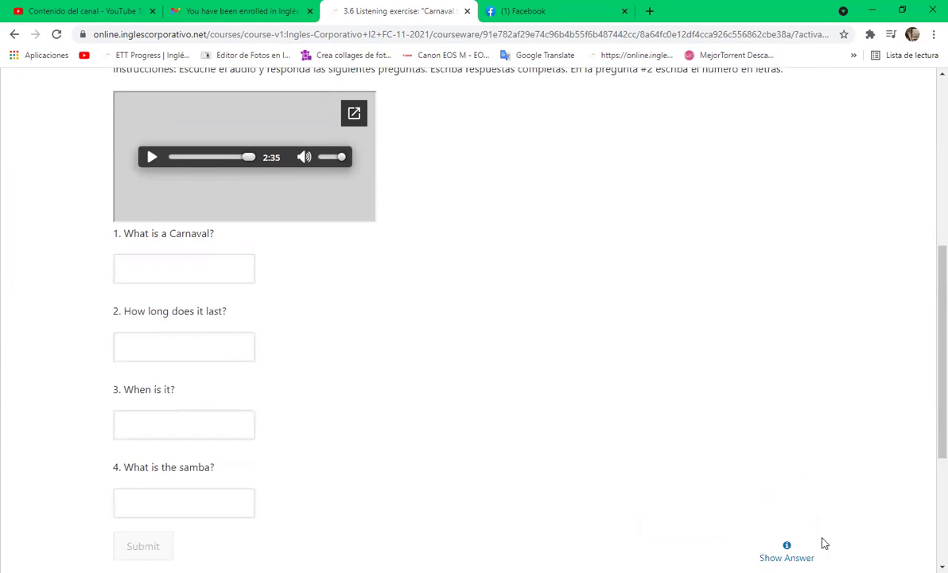
scroll(823, 542, up, 1)
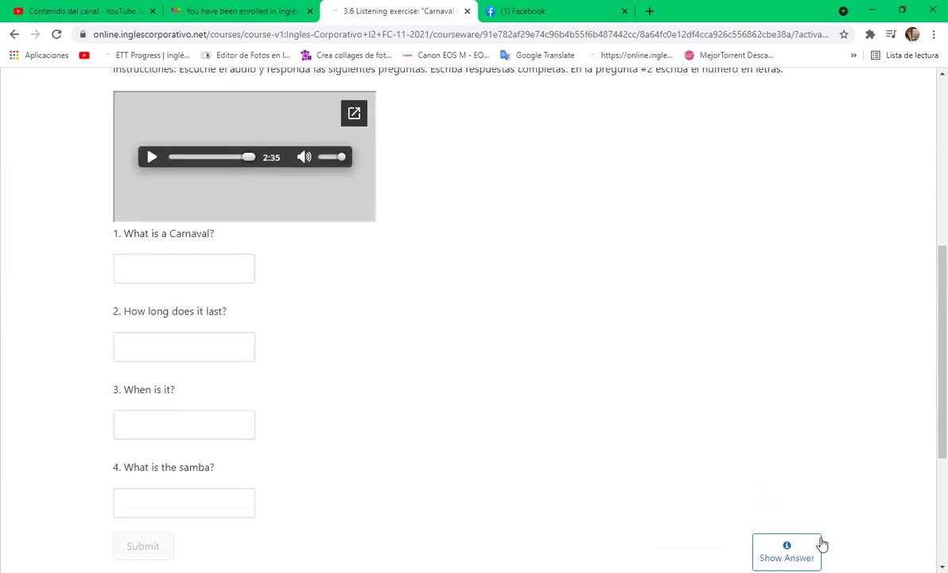
click(787, 551)
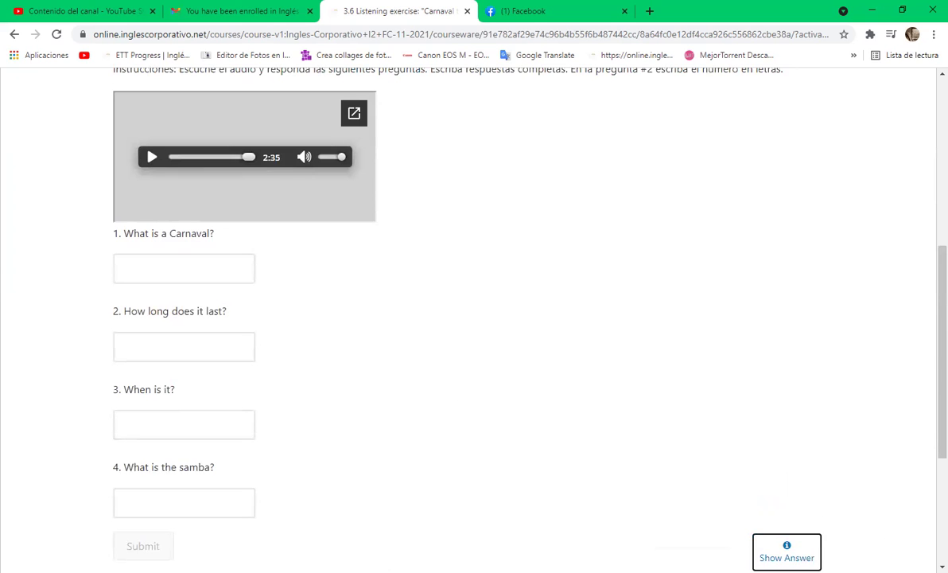
scroll(499, 407, up, 5)
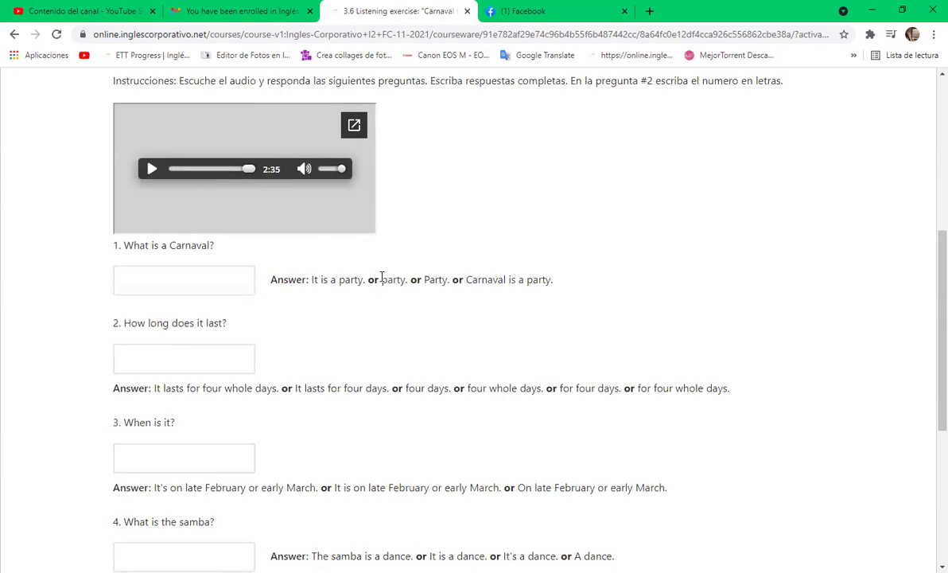
Answer question 1, "What is a Carnaval?", with the copied suggested answer "It is a party."
double_click(350, 281)
click(346, 283)
drag(363, 281, 310, 281)
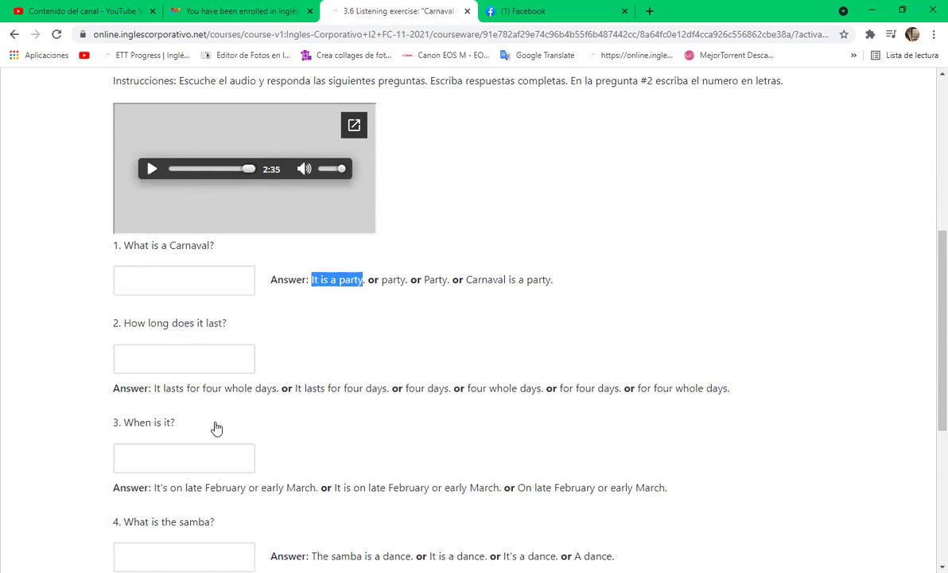
scroll(191, 481, down, 1)
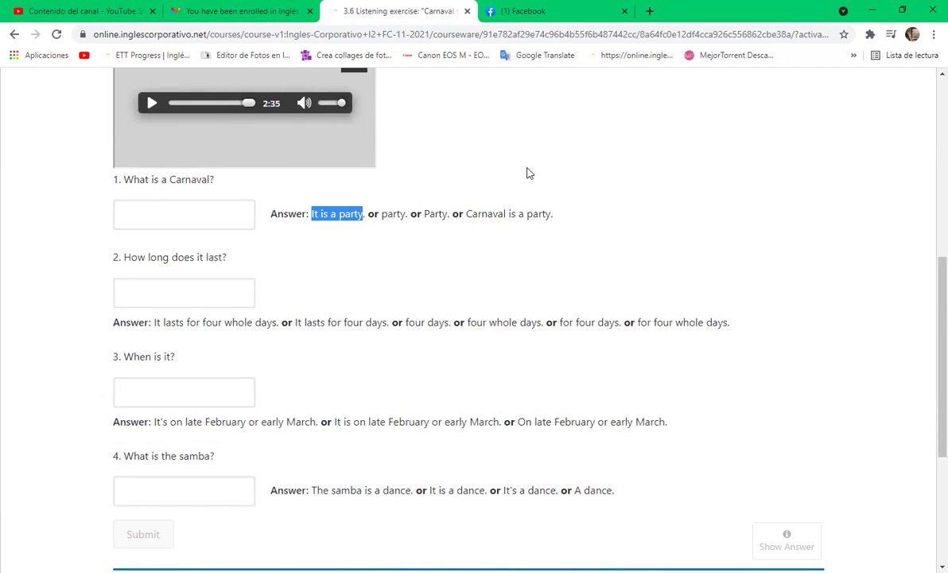
click(361, 214)
drag(363, 213, 311, 214)
right_click(314, 213)
click(325, 222)
click(216, 216)
right_click(216, 222)
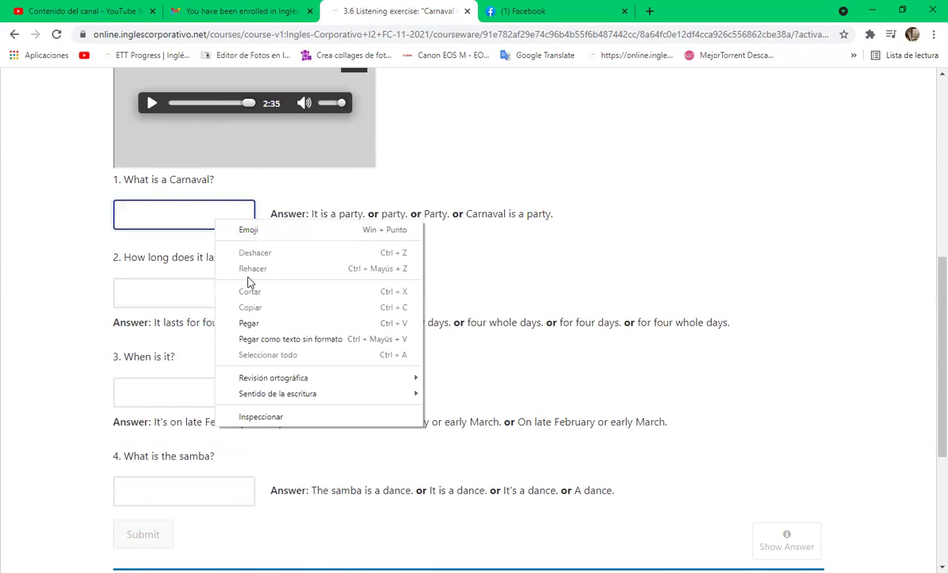
click(250, 323)
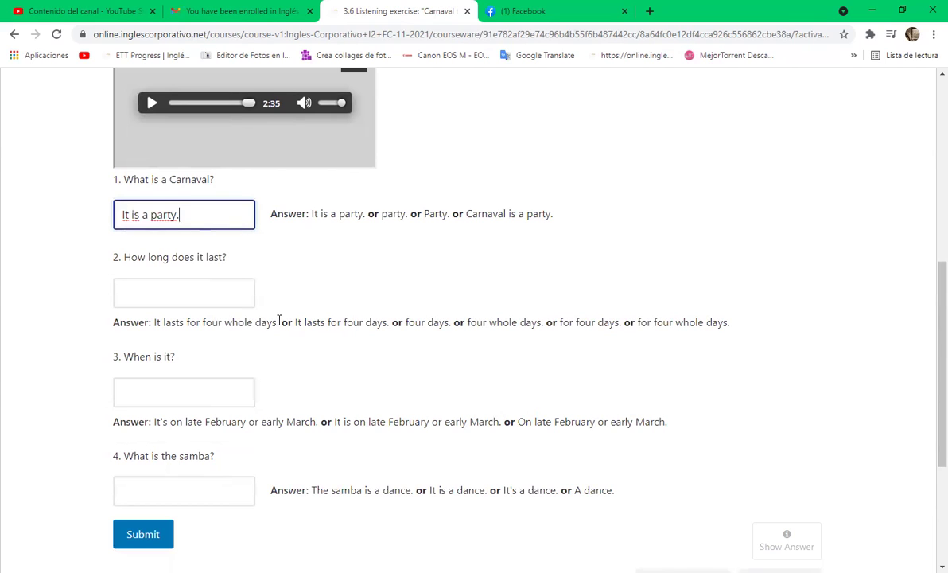
Copy the first suggested answer, "It lasts for four whole days.", into the response for question 2
drag(278, 321, 155, 325)
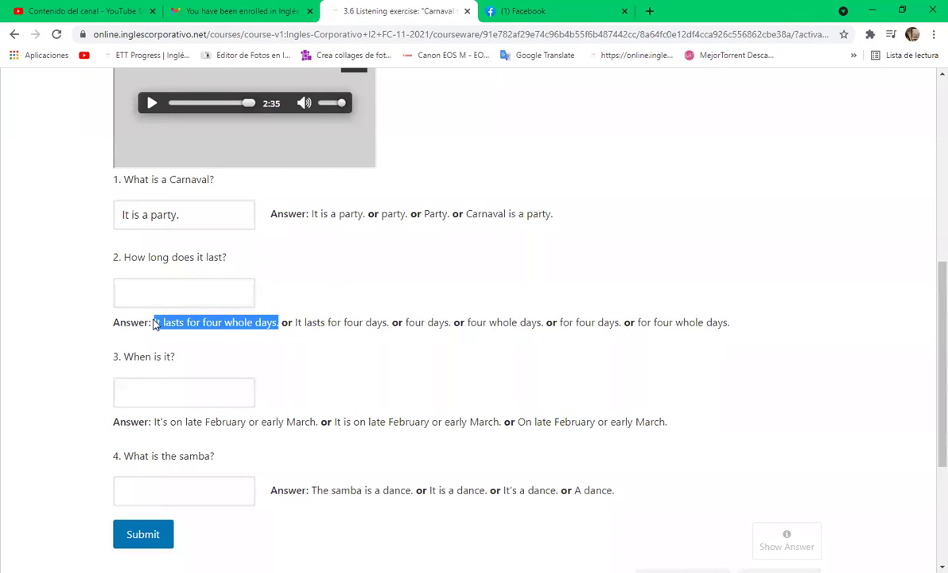
right_click(155, 325)
right_click(193, 288)
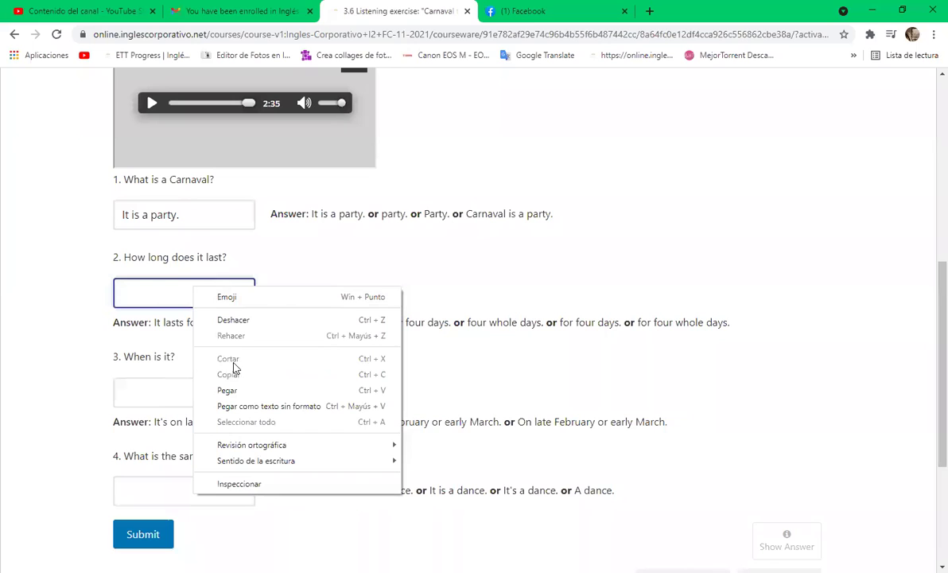
click(244, 391)
Answer question 3, "When is it?", with the copied text "It's on late February or early March."
triple_click(278, 422)
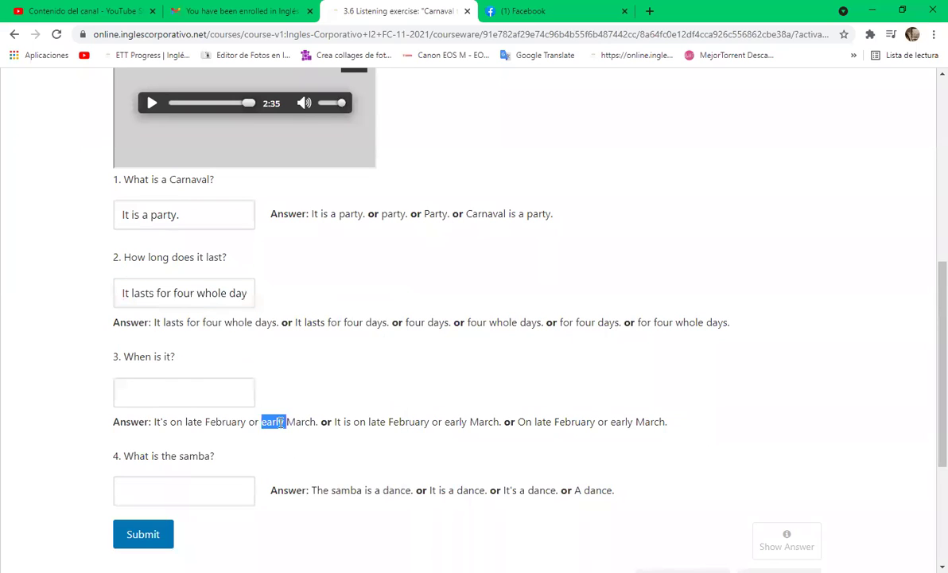
click(318, 424)
drag(318, 424, 156, 424)
right_click(155, 424)
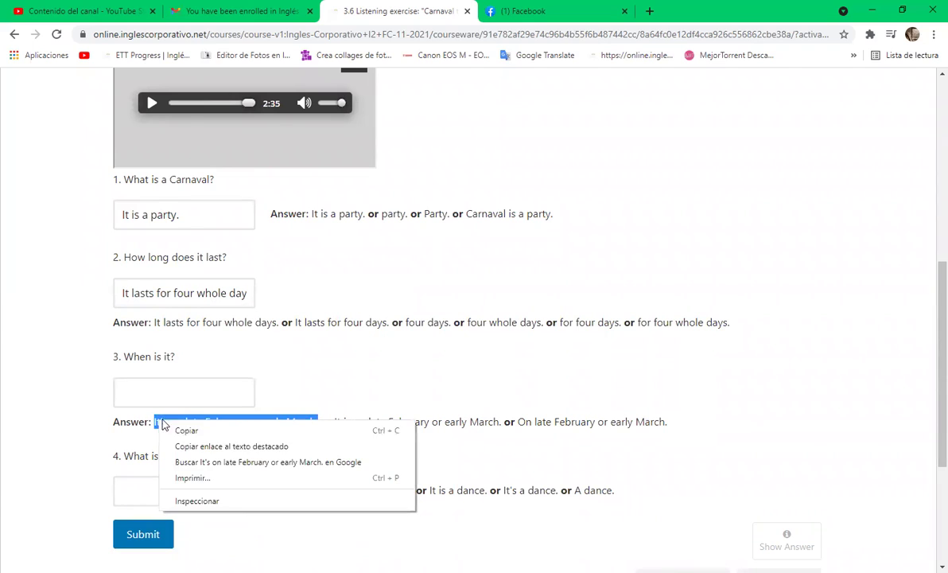
click(196, 442)
drag(318, 423, 156, 421)
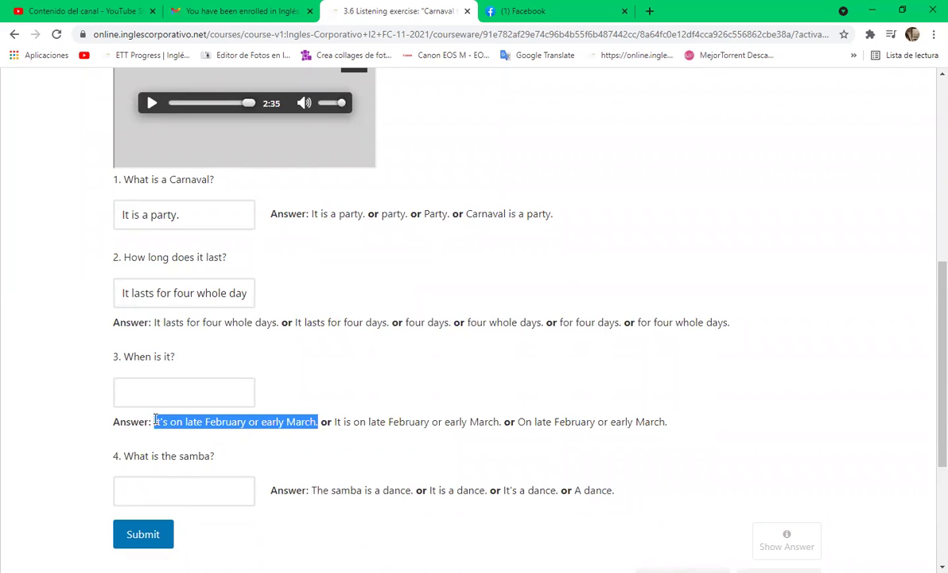
click(157, 379)
key(ctrl+v)
Answer question 4 with the copied text "The samba is a dance." and submit the exercise
scroll(375, 489, down, 1)
drag(417, 424, 312, 430)
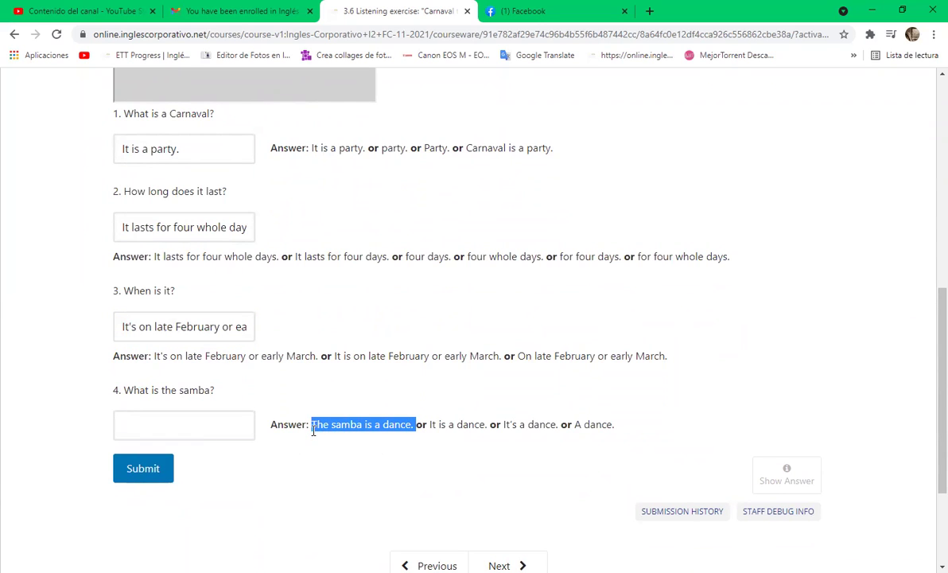
click(152, 417)
key(ctrl+v)
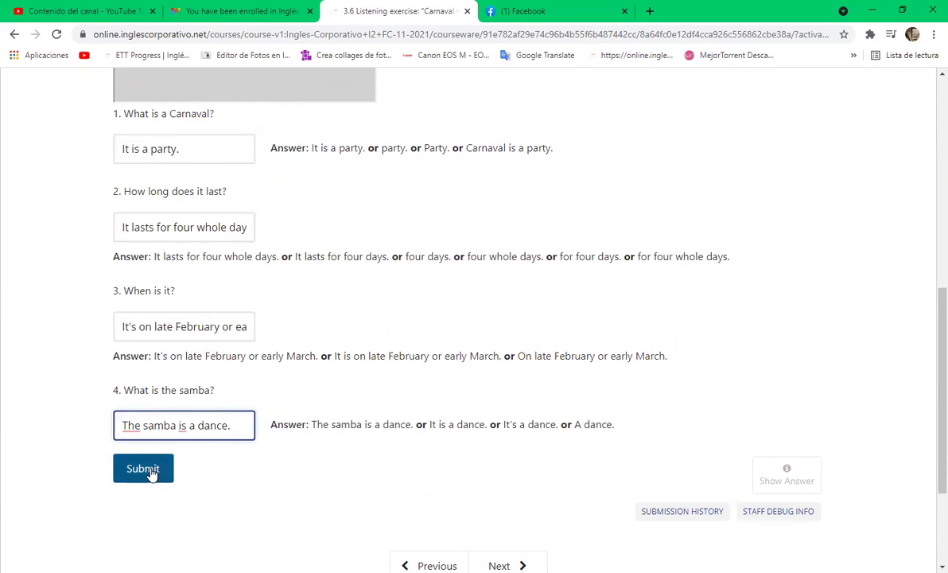
click(151, 471)
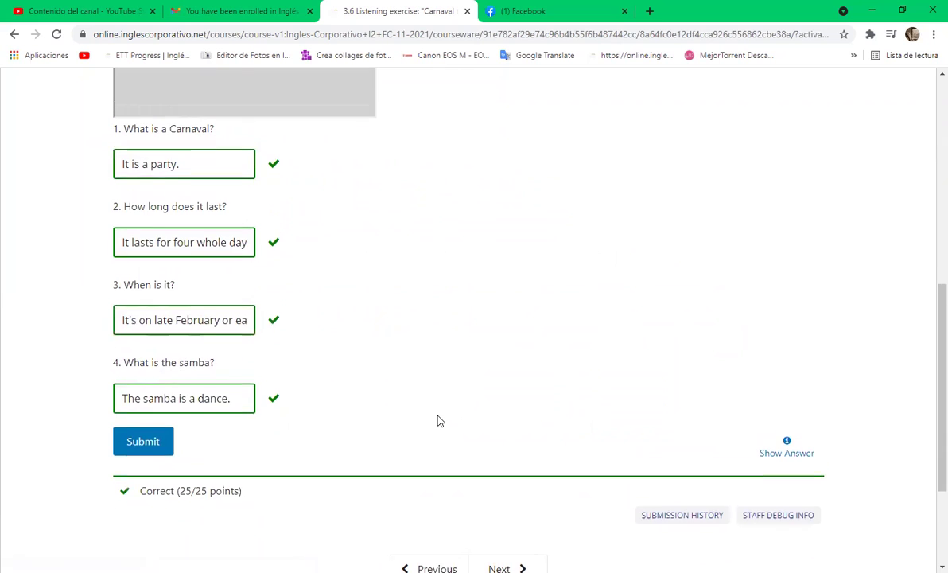
Review the grading of the four submitted answers and the exercise's score
scroll(434, 423, up, 3)
scroll(438, 420, up, 2)
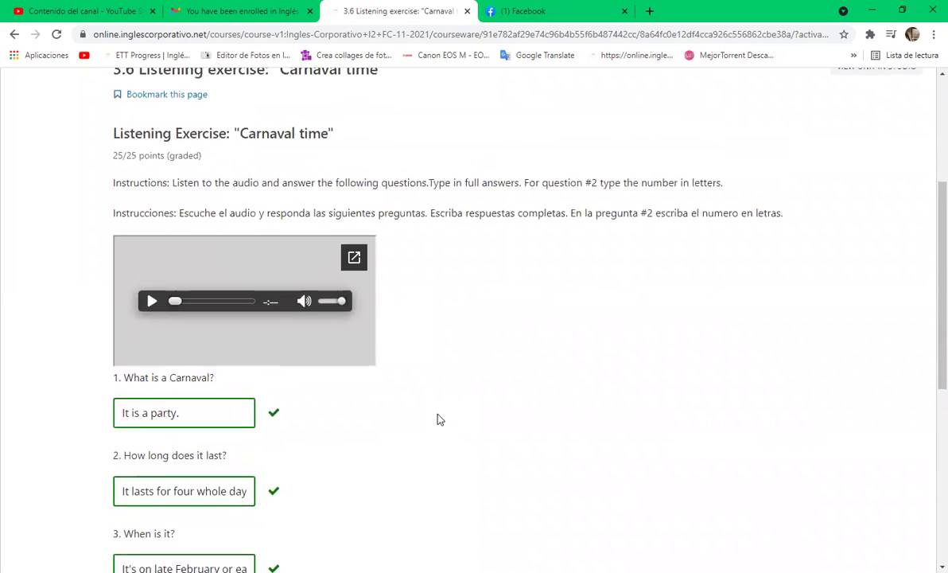
scroll(438, 420, down, 5)
scroll(440, 420, up, 1)
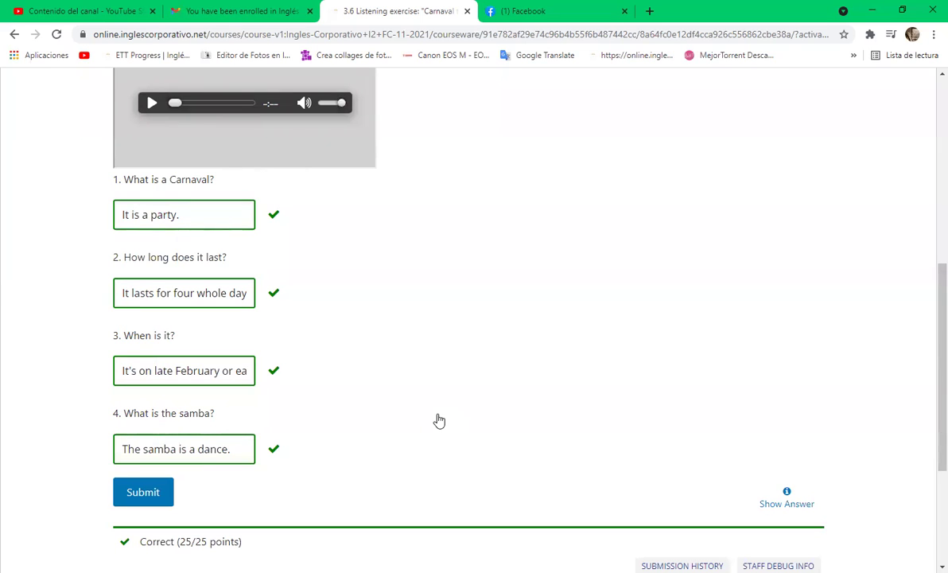
click(246, 371)
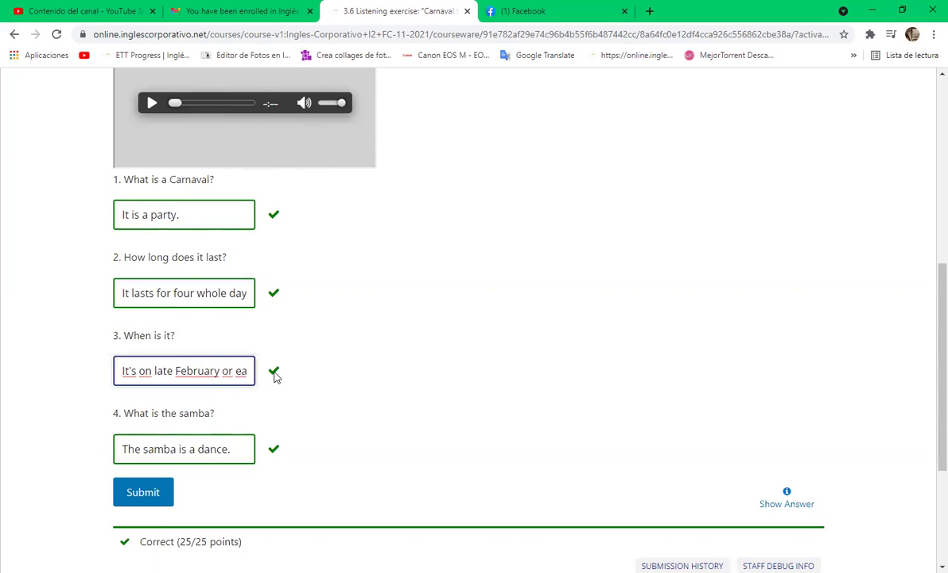
scroll(413, 390, up, 2)
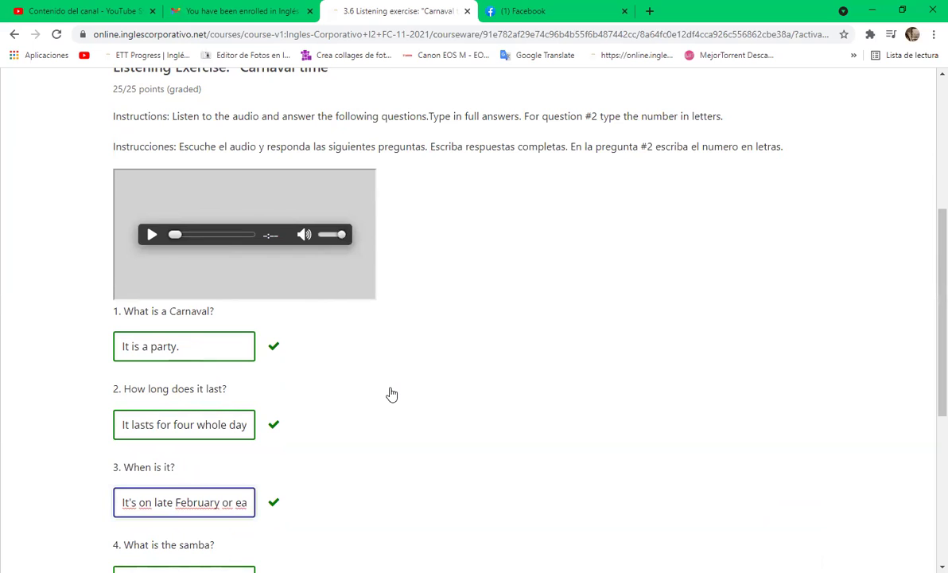
Return to Section 3 in the course outline and open its Midterm
scroll(391, 394, up, 5)
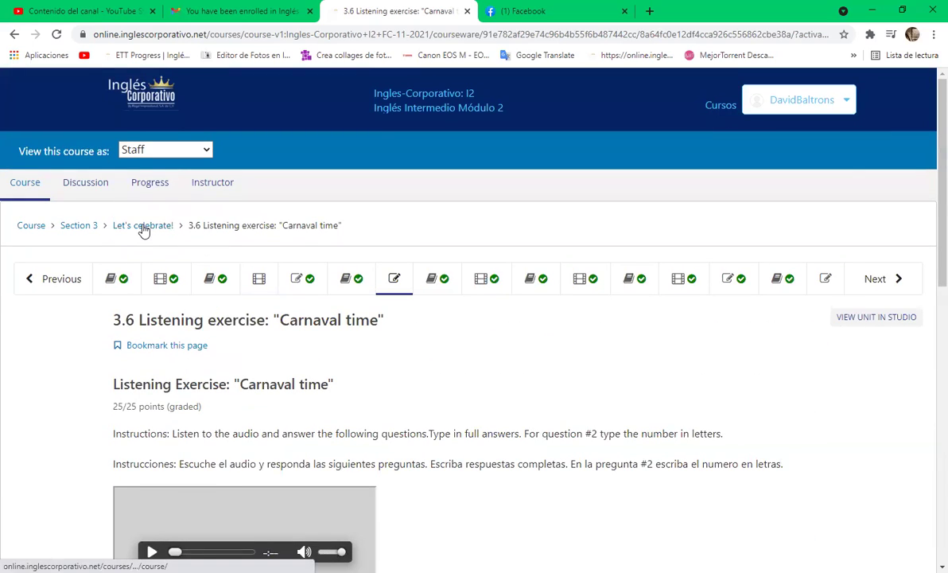
click(79, 228)
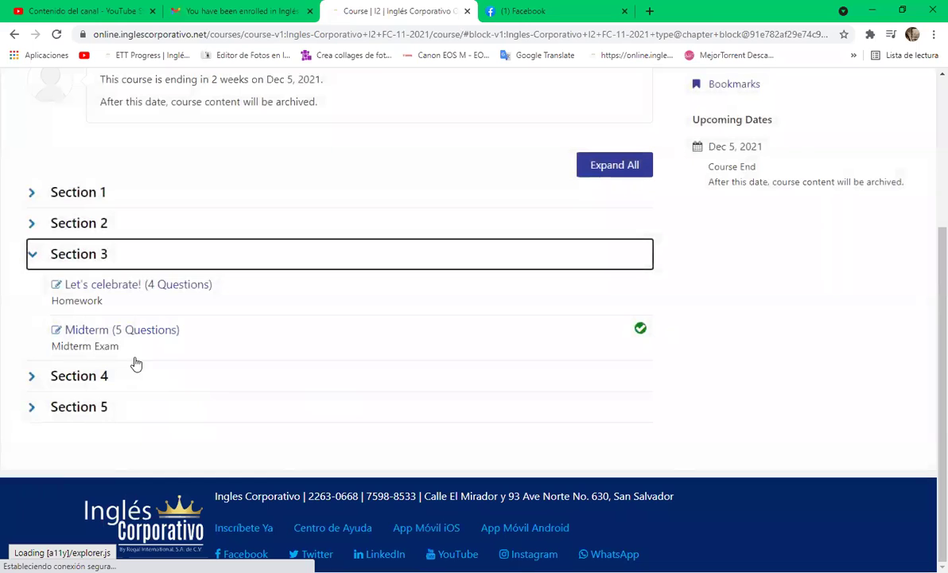
click(154, 338)
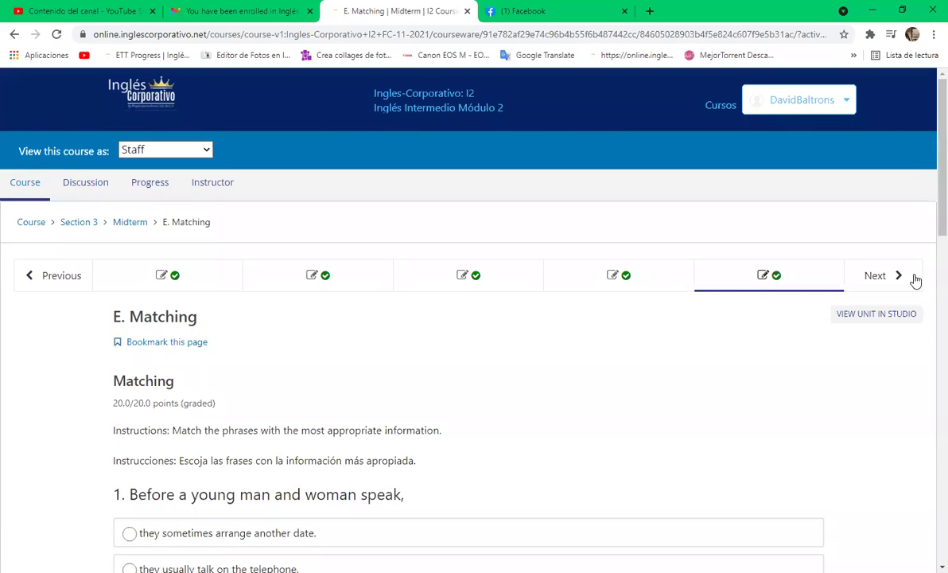
Continue from the Midterm to Section 4 and open listening exercise 4.8, "For better or for worse"
click(907, 278)
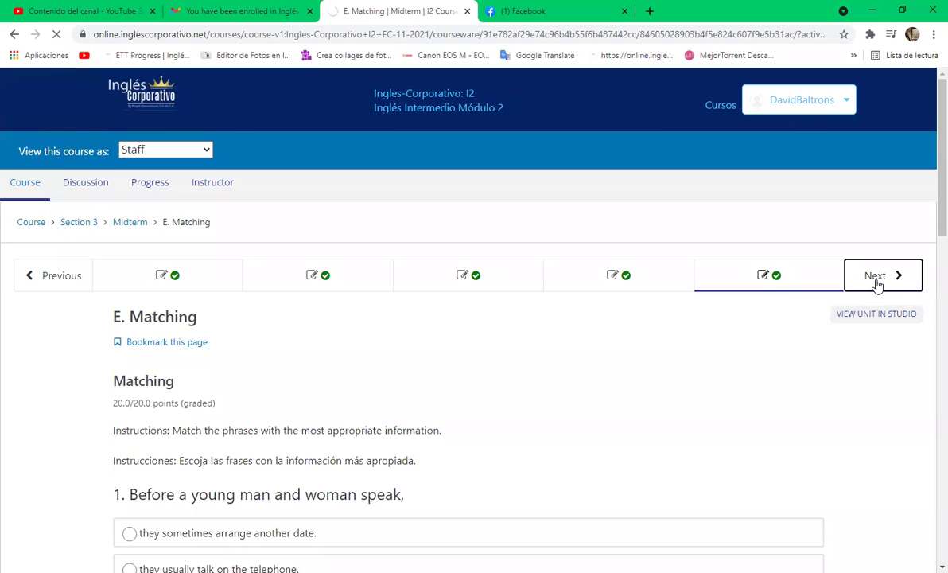
scroll(519, 436, down, 2)
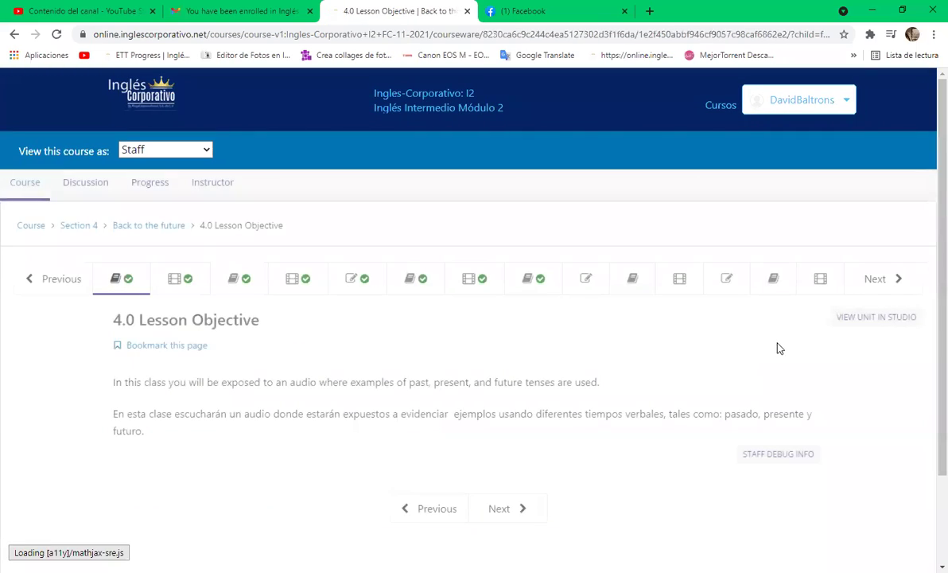
click(587, 281)
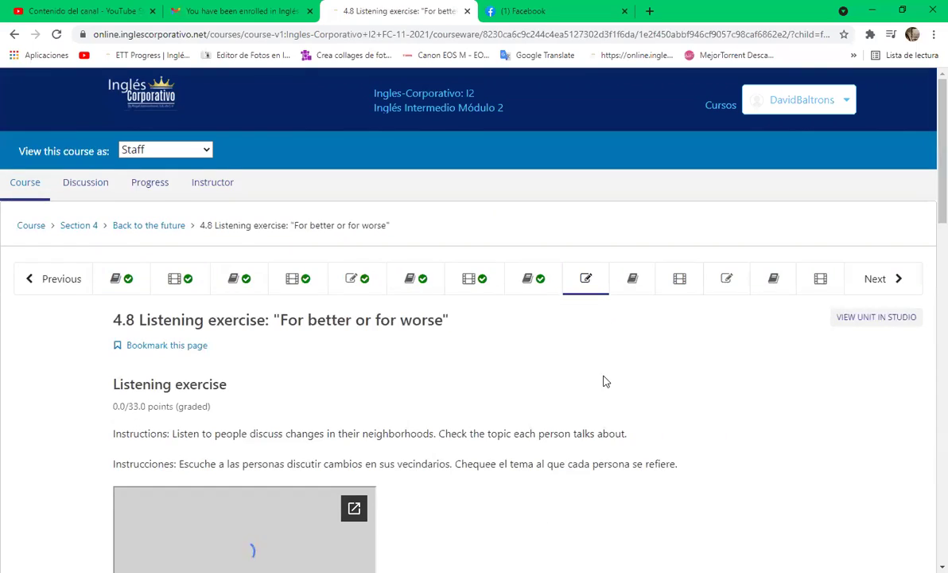
Read the instructions, questions and topic options of the "For better or for worse" listening exercise
scroll(603, 381, down, 3)
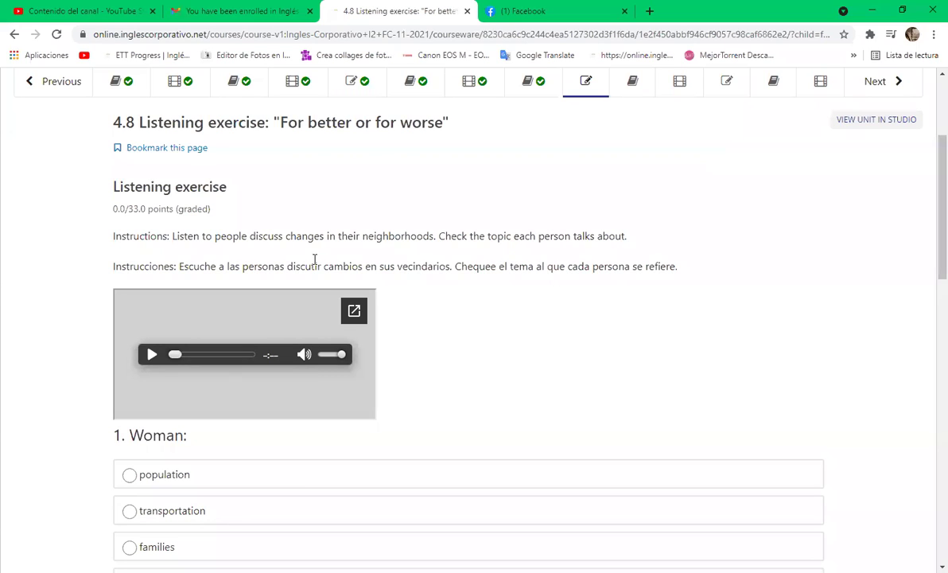
scroll(445, 254, down, 1)
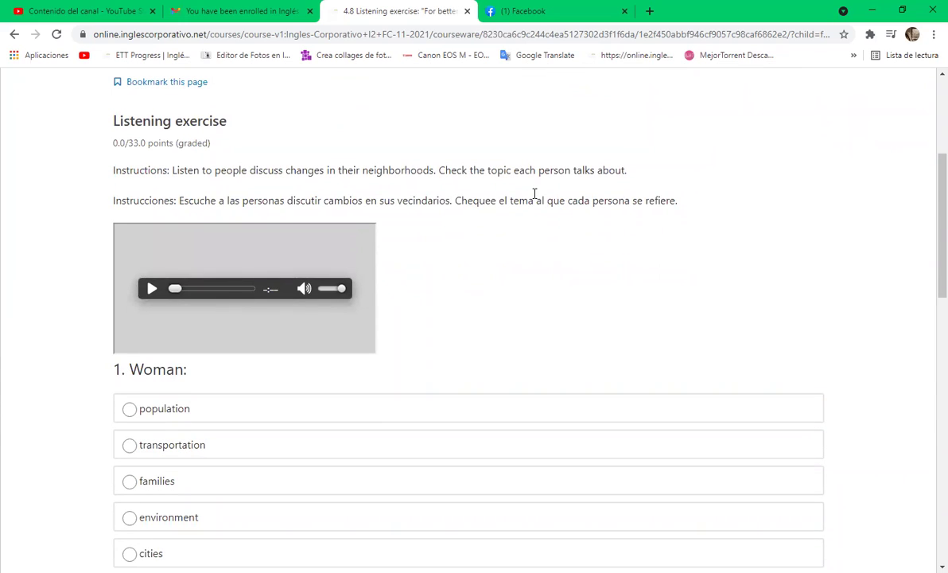
scroll(250, 310, down, 2)
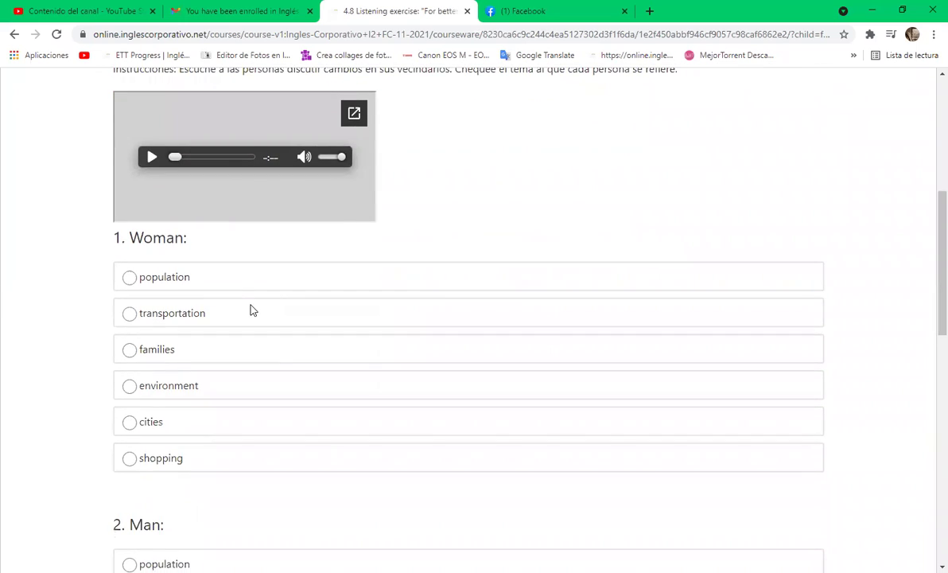
scroll(249, 310, down, 6)
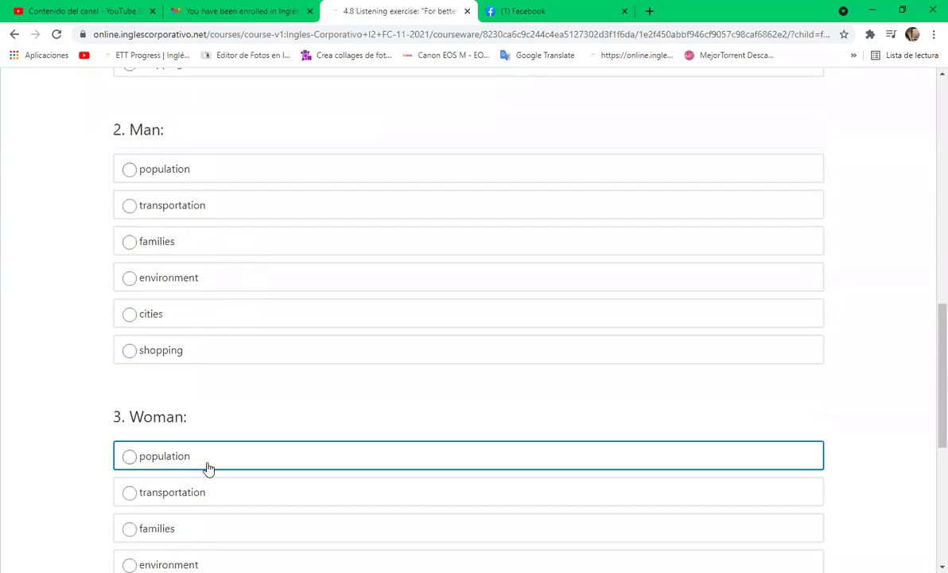
scroll(207, 470, down, 3)
scroll(210, 465, up, 5)
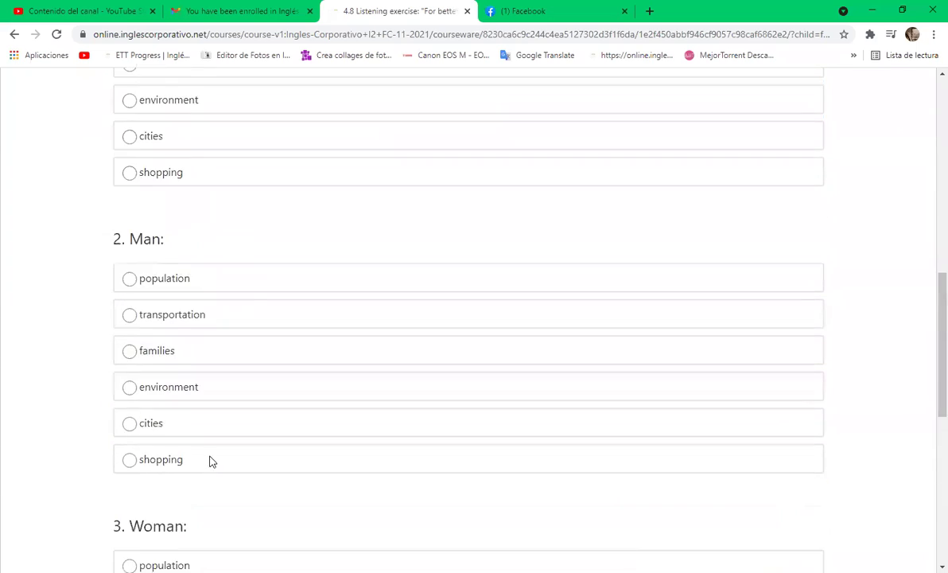
Play the listening exercise's audio about neighborhood changes and pause it once the recording has been heard
scroll(210, 460, up, 5)
click(153, 291)
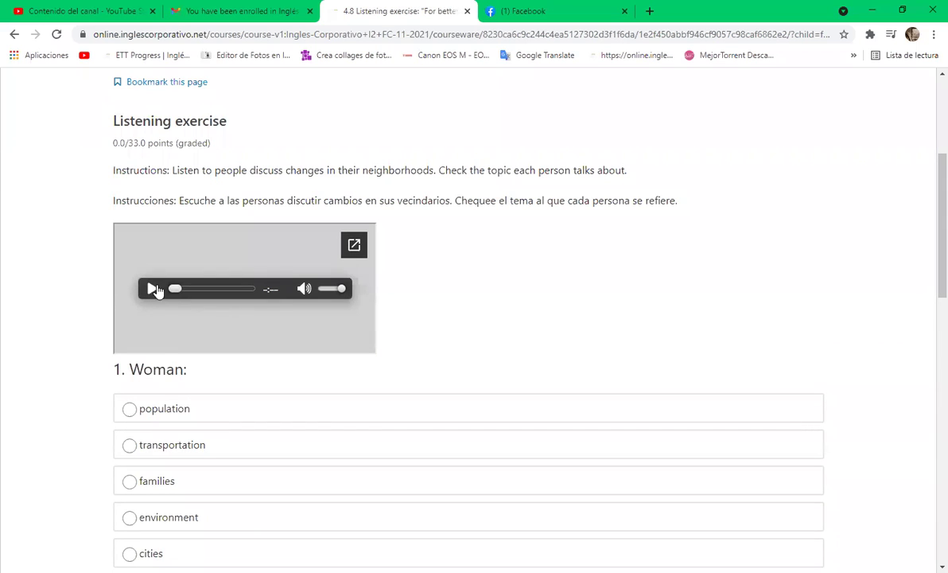
click(156, 290)
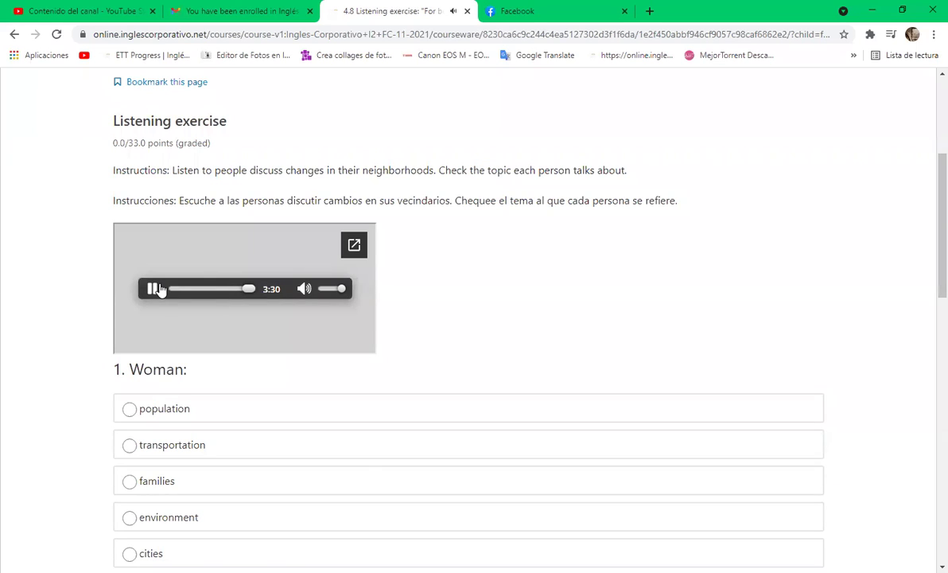
click(153, 289)
Answer question 1 (Woman) with the topic "environment"
scroll(159, 291, down, 3)
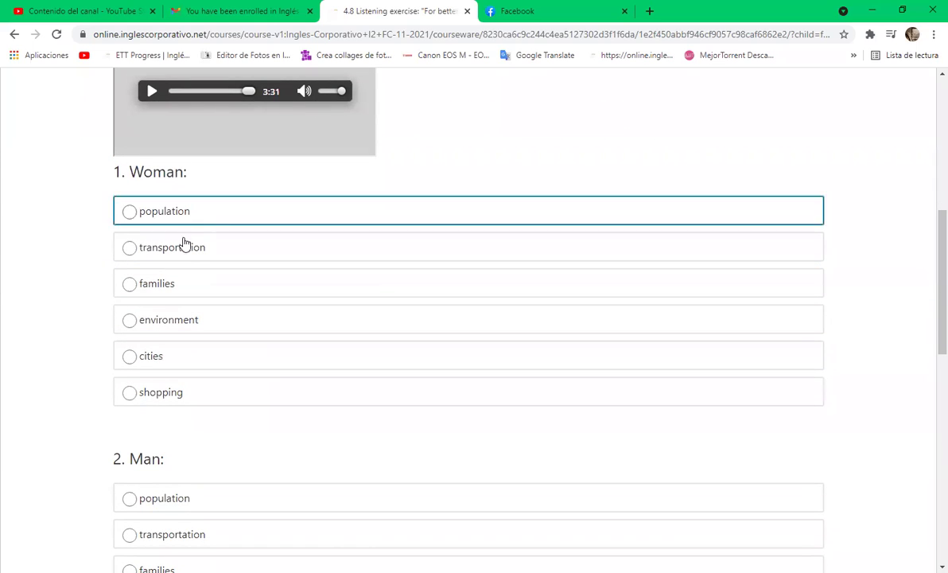
click(129, 283)
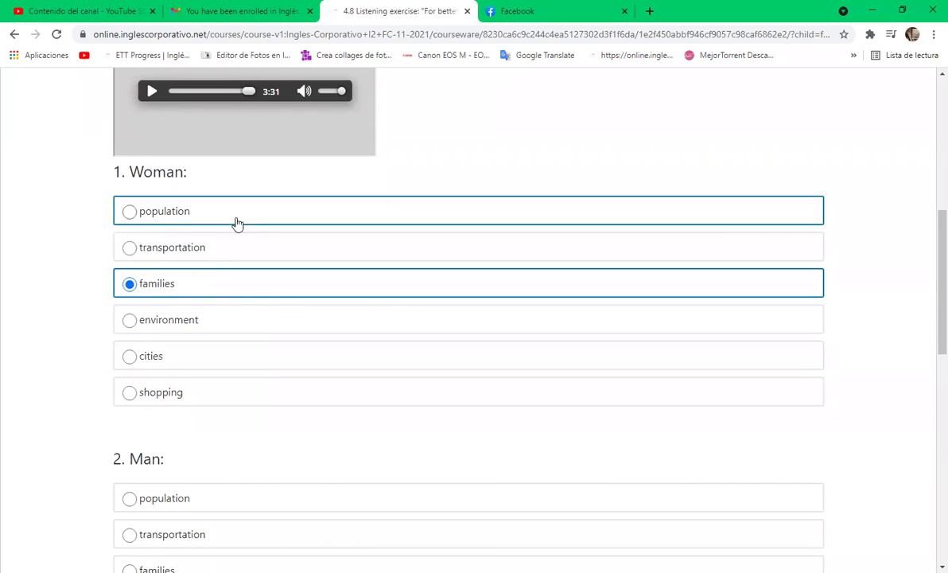
click(179, 327)
click(128, 282)
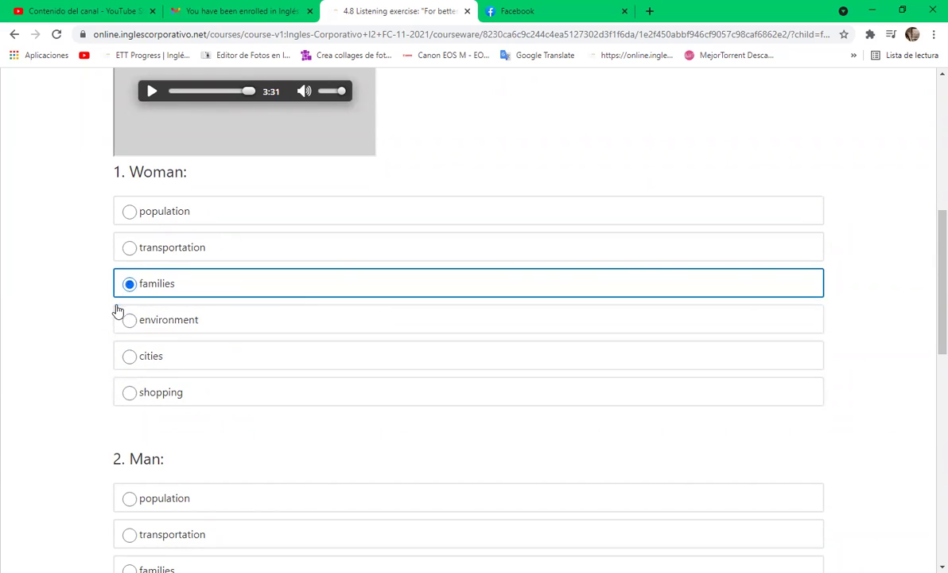
click(130, 319)
Answer question 2 (Man) with the topic "transportation"
scroll(322, 422, down, 3)
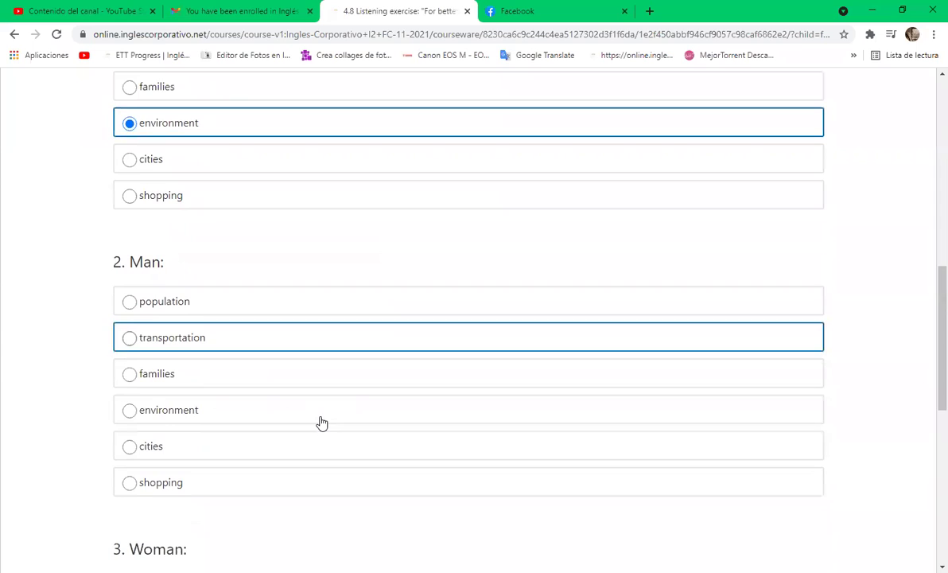
scroll(322, 422, down, 1)
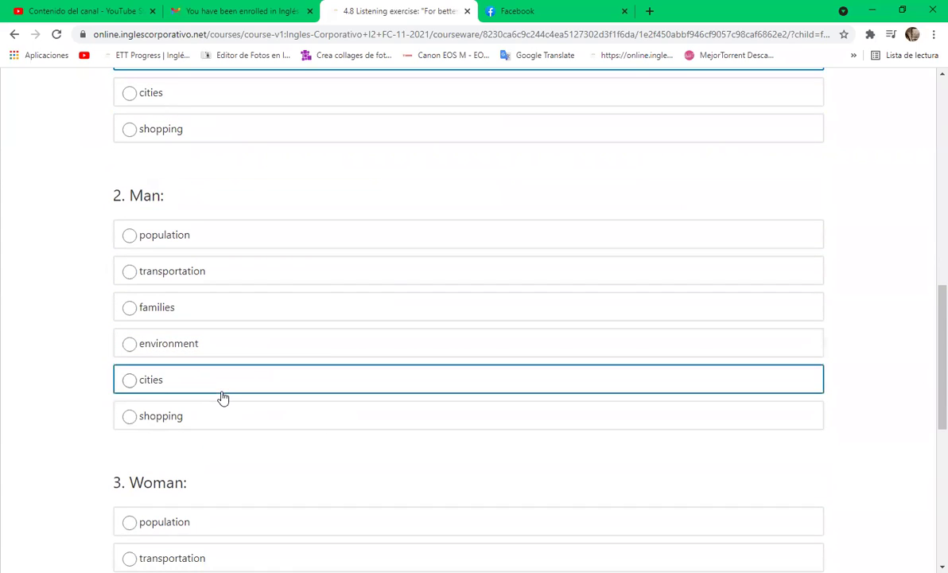
click(129, 271)
Answer question 3 (Woman) with the topic "families" and submit the exercise for grading
scroll(302, 462, down, 3)
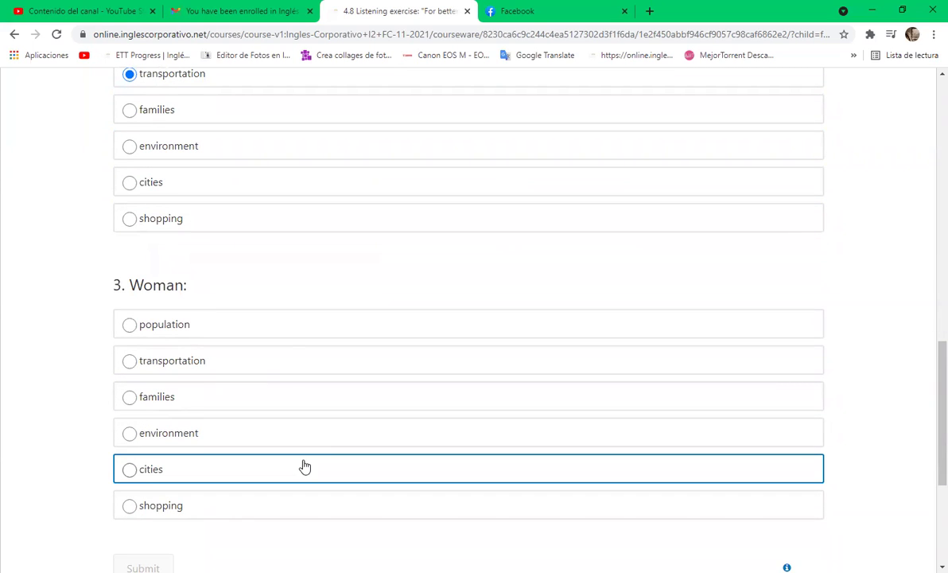
click(129, 397)
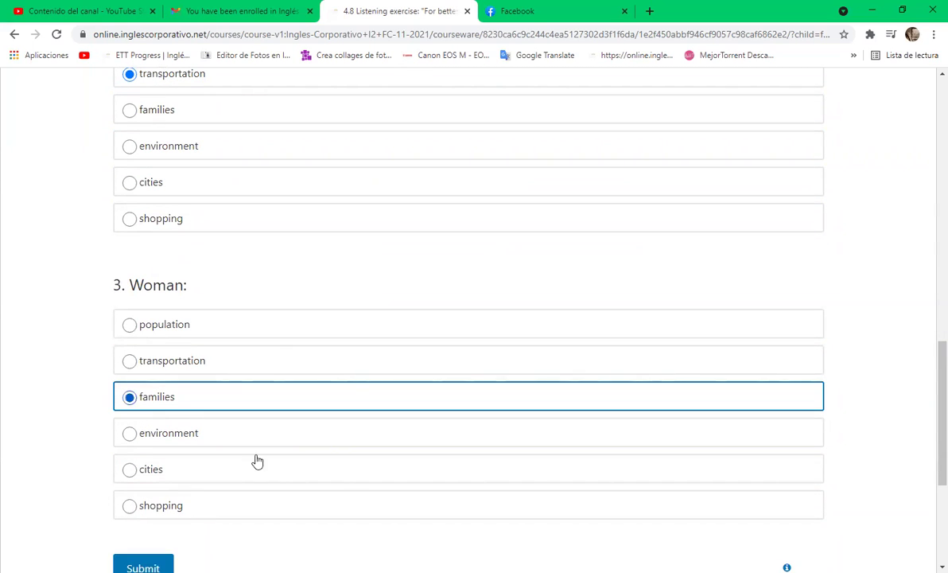
scroll(458, 530, down, 3)
click(143, 305)
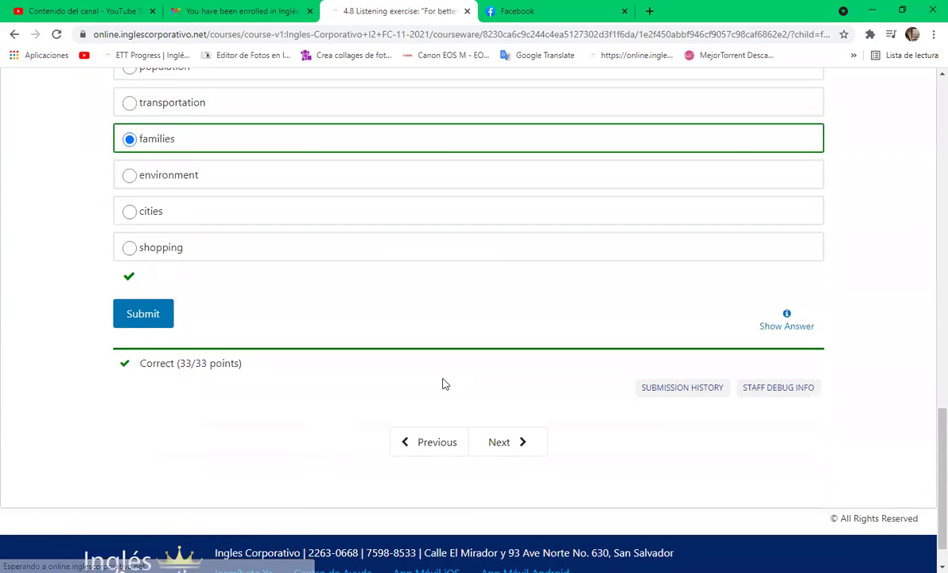
Continue past the 4.9 Lesson Objective to unit 4.10, "Conditional sentences with if clauses", and start its video
click(499, 398)
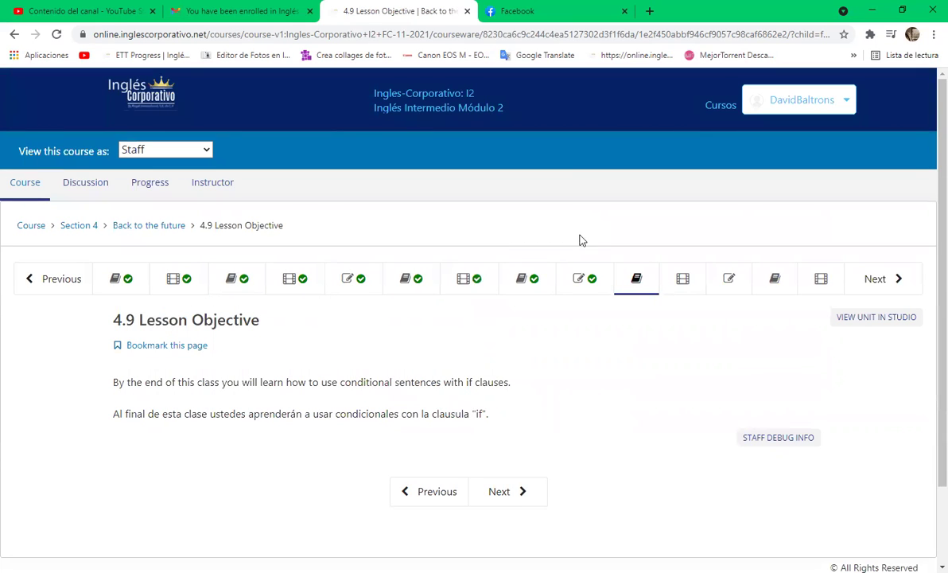
click(497, 493)
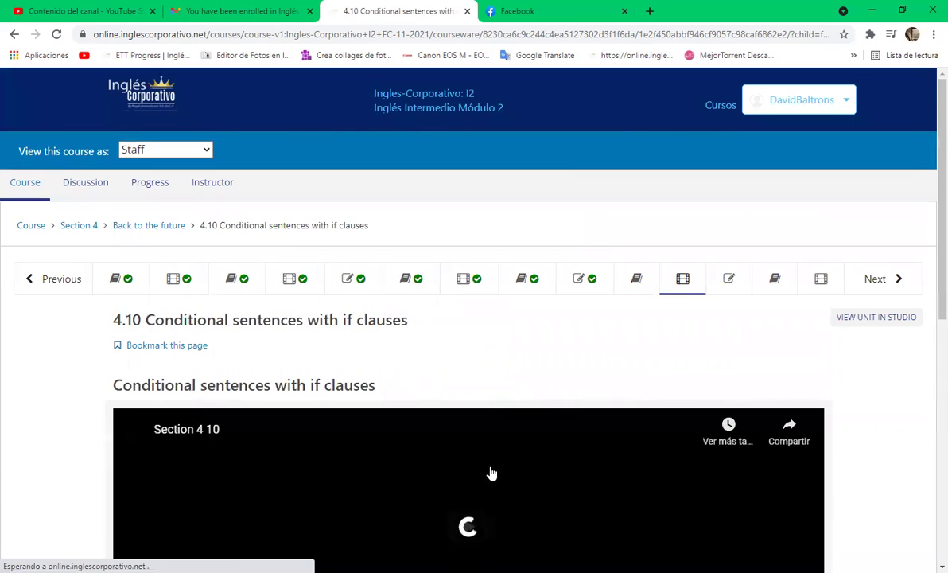
scroll(493, 470, down, 3)
scroll(491, 467, down, 1)
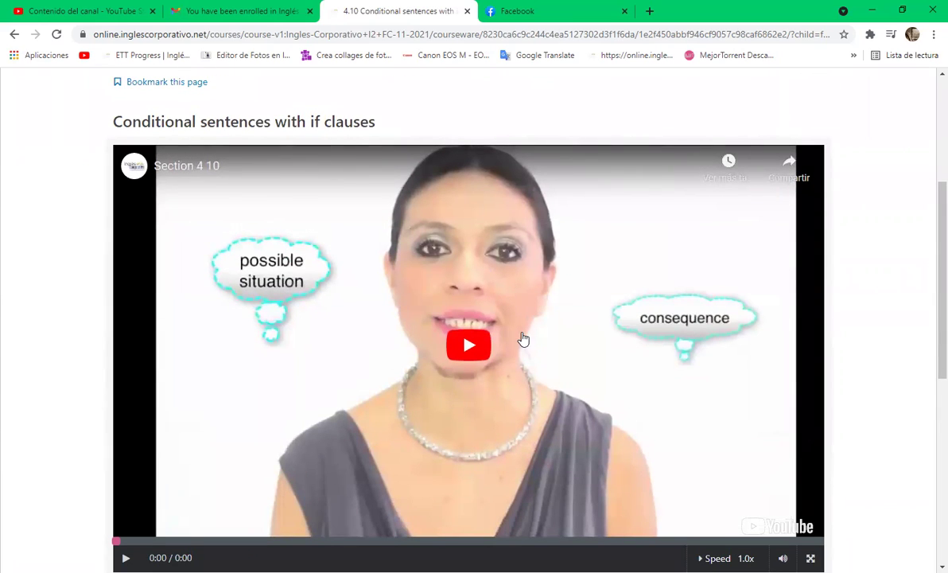
click(126, 557)
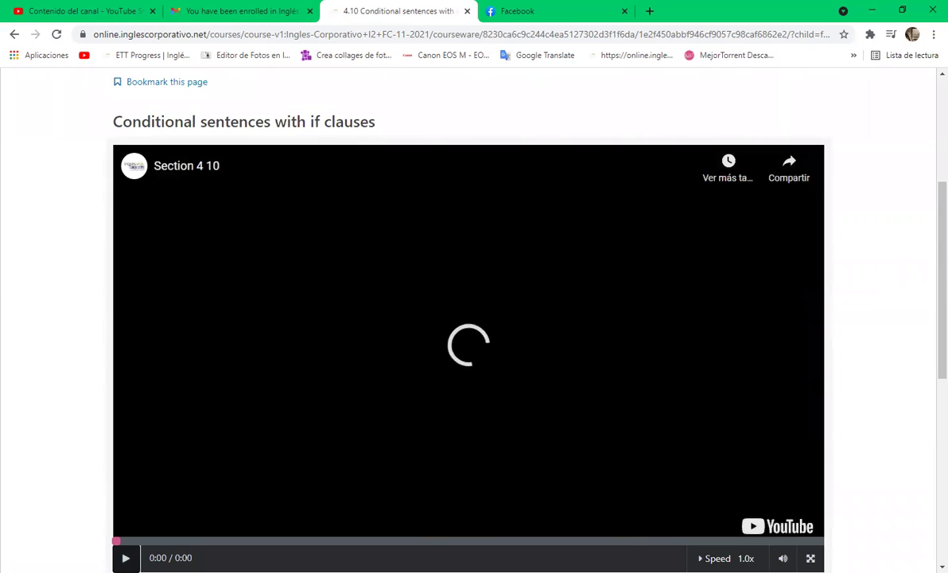